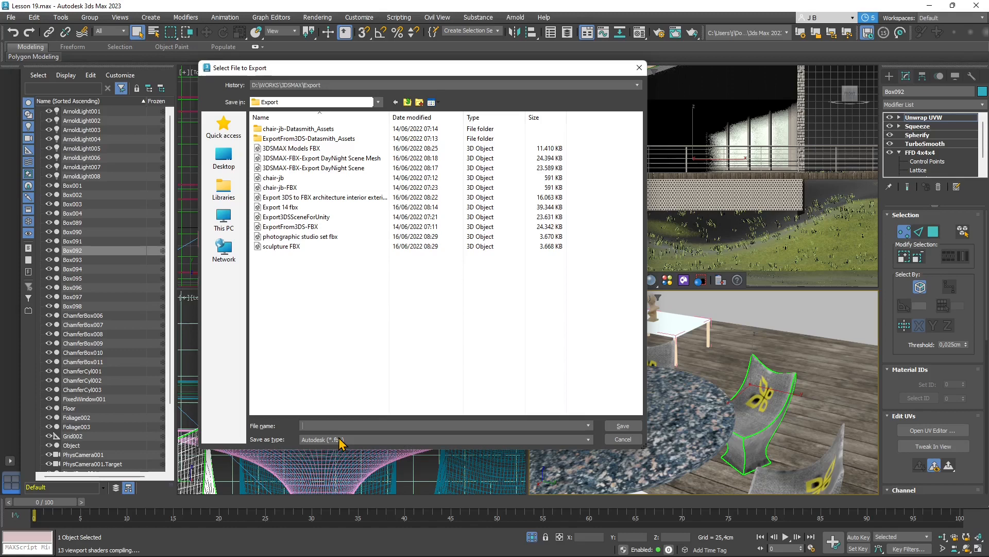
Step: Try to export the selected chair as an FBX file named "jb chair" in the Export folder
{"action": "type", "text": "jb chair"}
{"action": "left_click", "coordinate": [617, 425]}
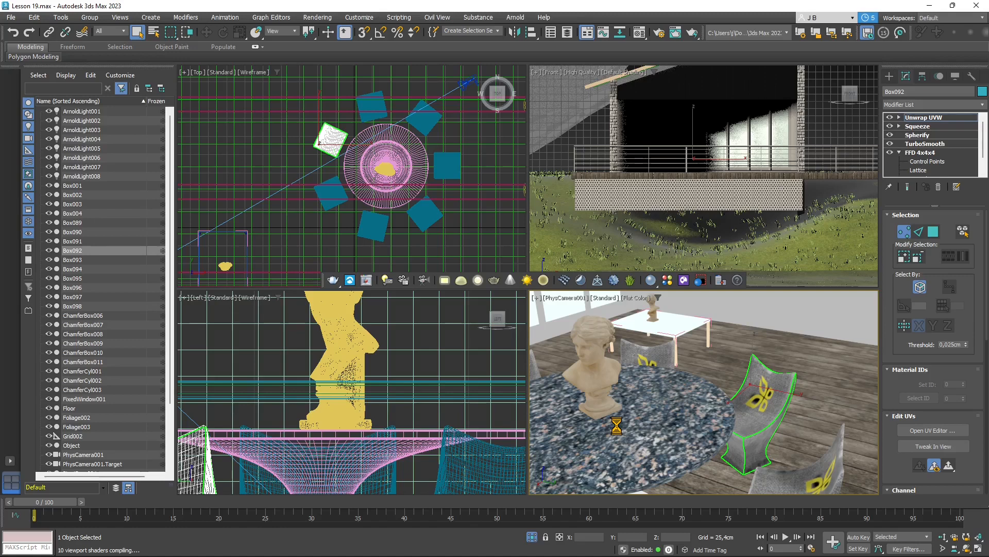
Step: Convert the selected chair to an editable mesh
{"action": "right_click", "coordinate": [748, 384]}
{"action": "mouse_move", "coordinate": [806, 467]}
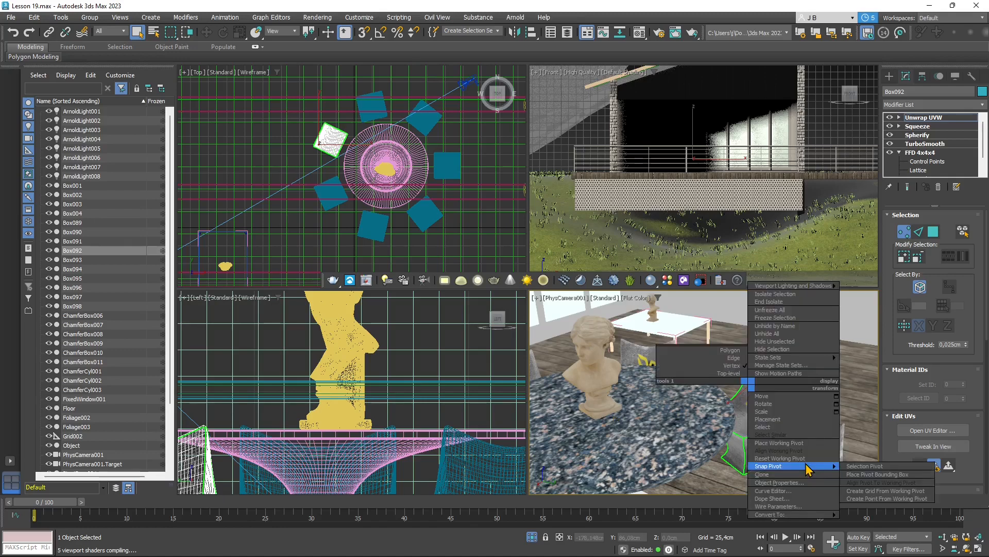
{"action": "mouse_move", "coordinate": [814, 515]}
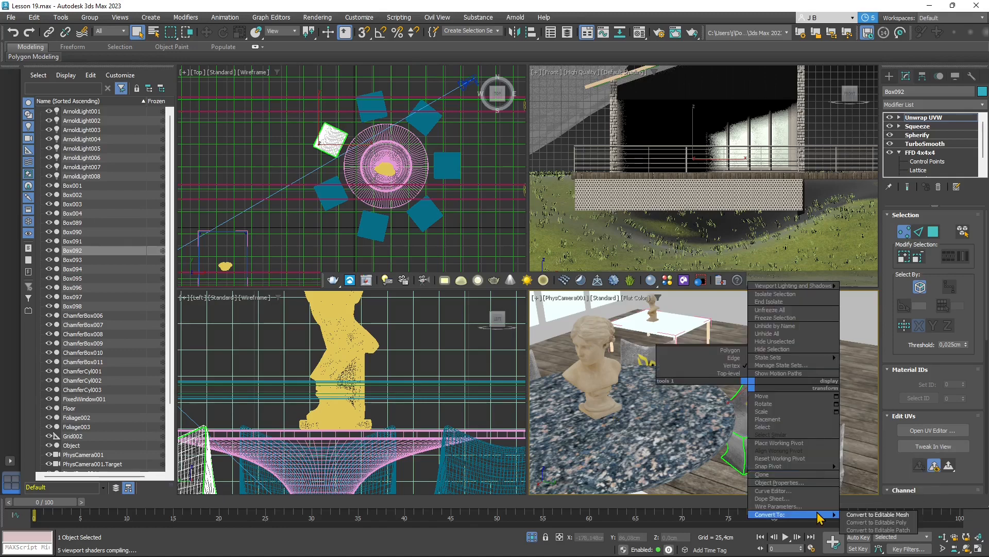
{"action": "left_click", "coordinate": [859, 515]}
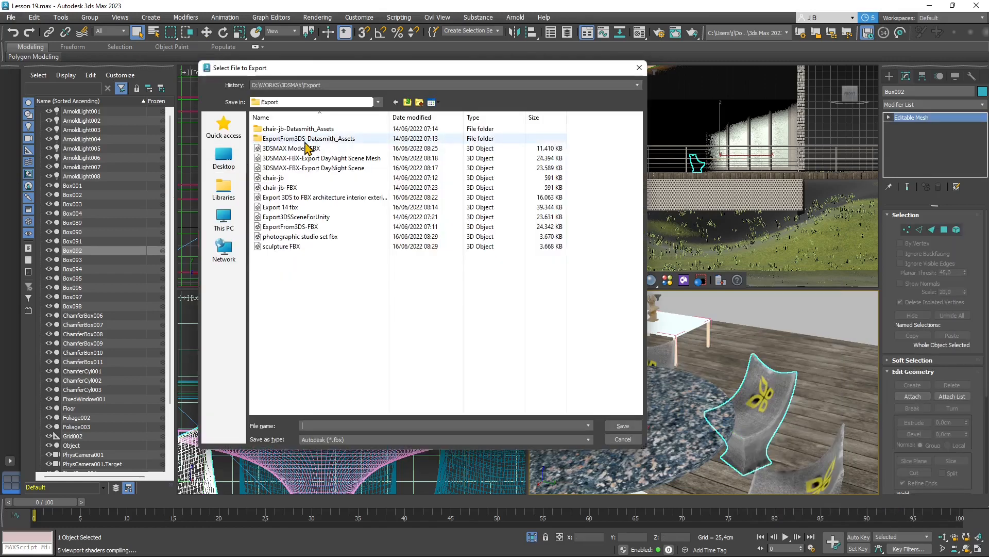
Step: Export the chair as an Autodesk FBX file named "jb chair fbx", reviewing the geometry options and keeping them as they are
{"action": "type", "text": "j"}
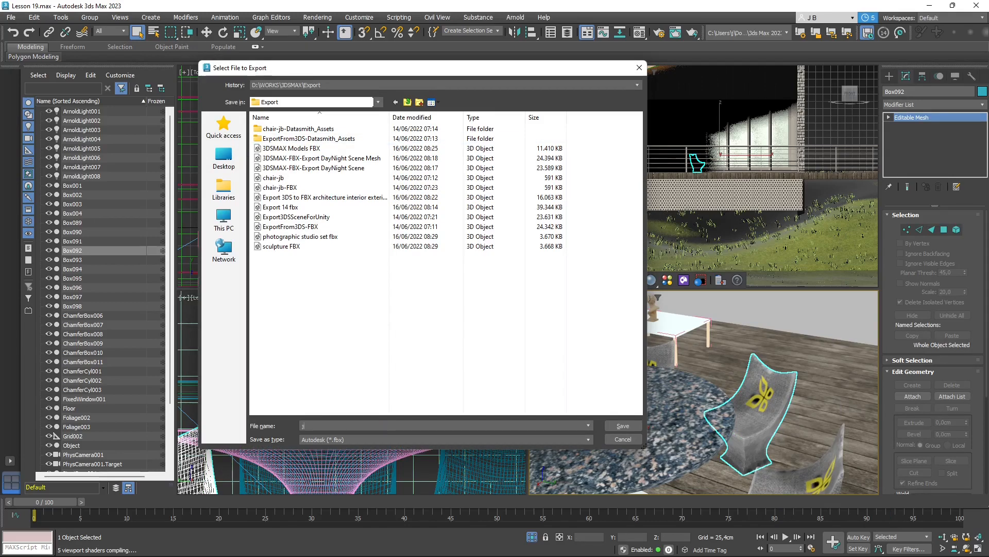
{"action": "type", "text": "b chair fbx"}
{"action": "left_click", "coordinate": [324, 440]}
{"action": "left_click", "coordinate": [327, 442]}
{"action": "left_click", "coordinate": [624, 427]}
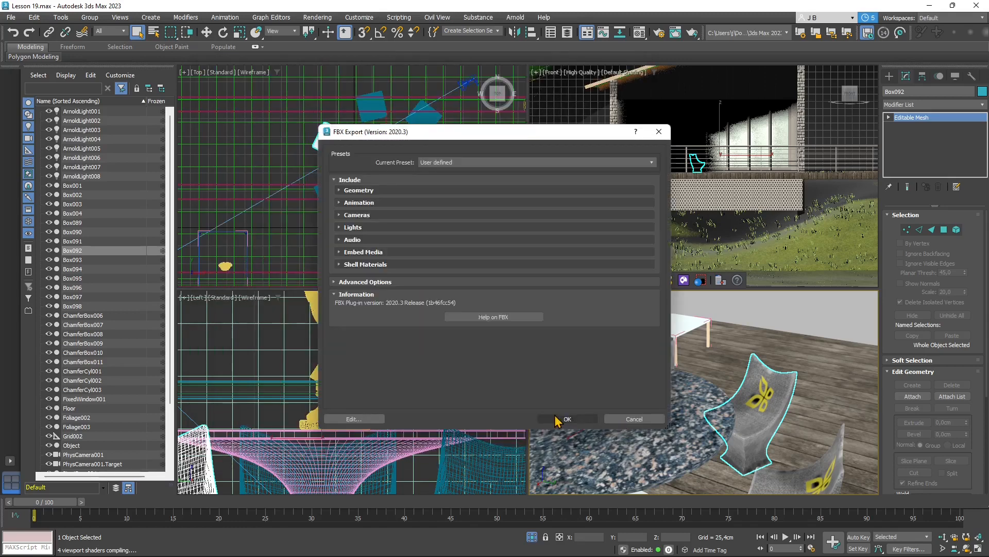
{"action": "left_click", "coordinate": [368, 191]}
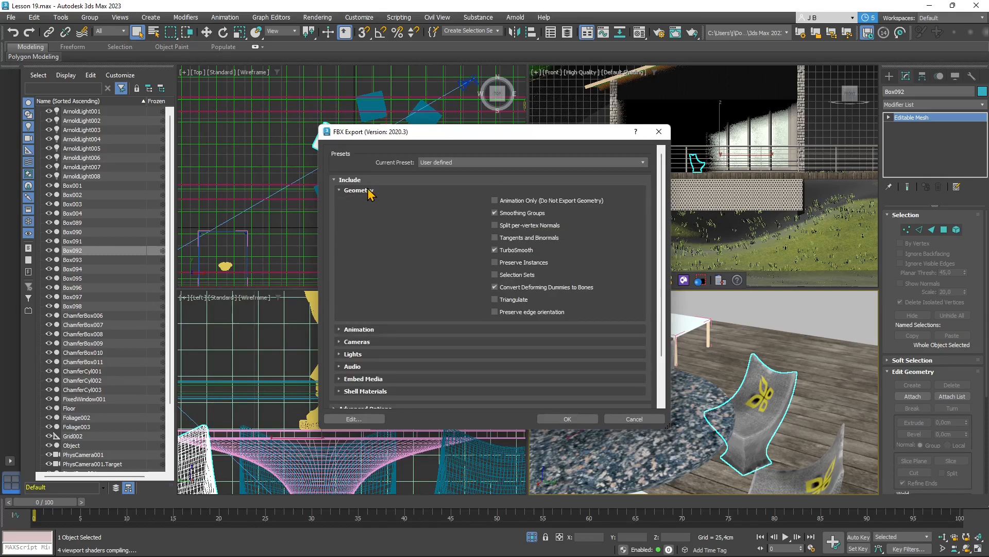
{"action": "left_click", "coordinate": [369, 192]}
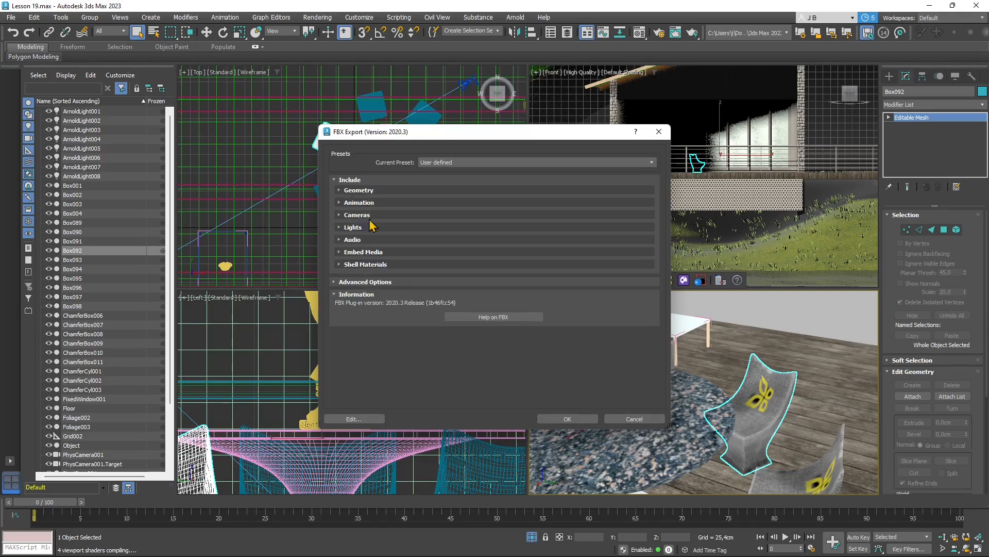
{"action": "left_click", "coordinate": [567, 419]}
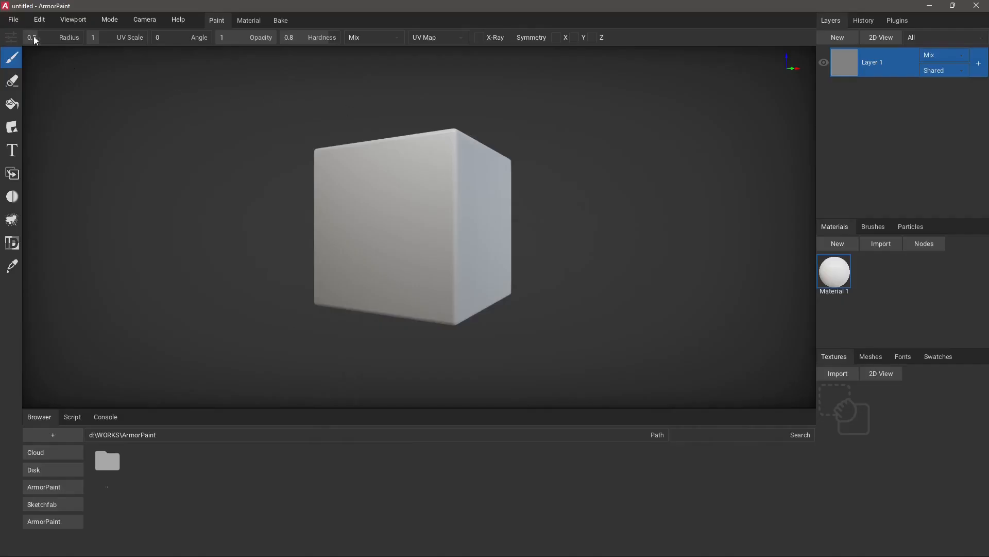
Step: Switch to ArmorPaint and start importing a mesh
{"action": "left_click", "coordinate": [12, 24]}
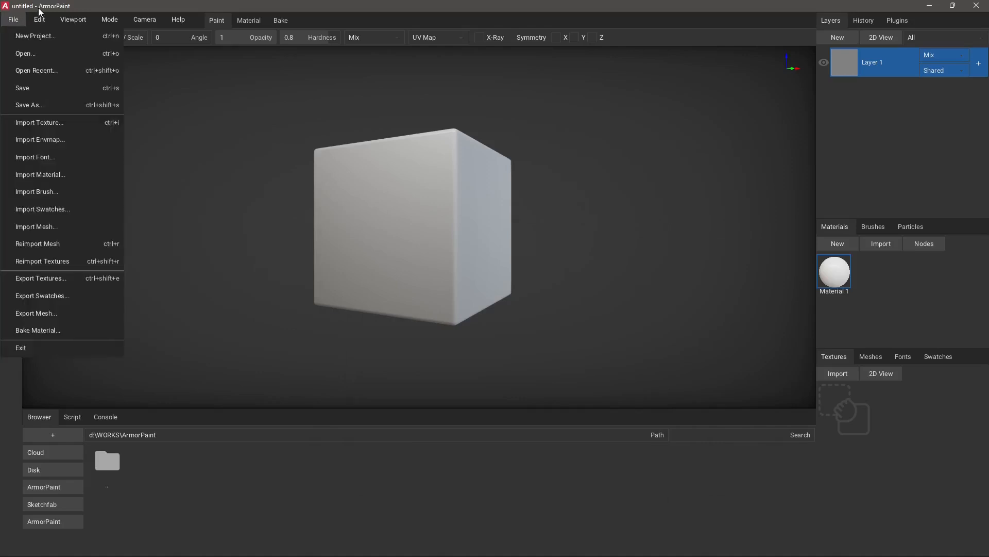
{"action": "mouse_move", "coordinate": [72, 20]}
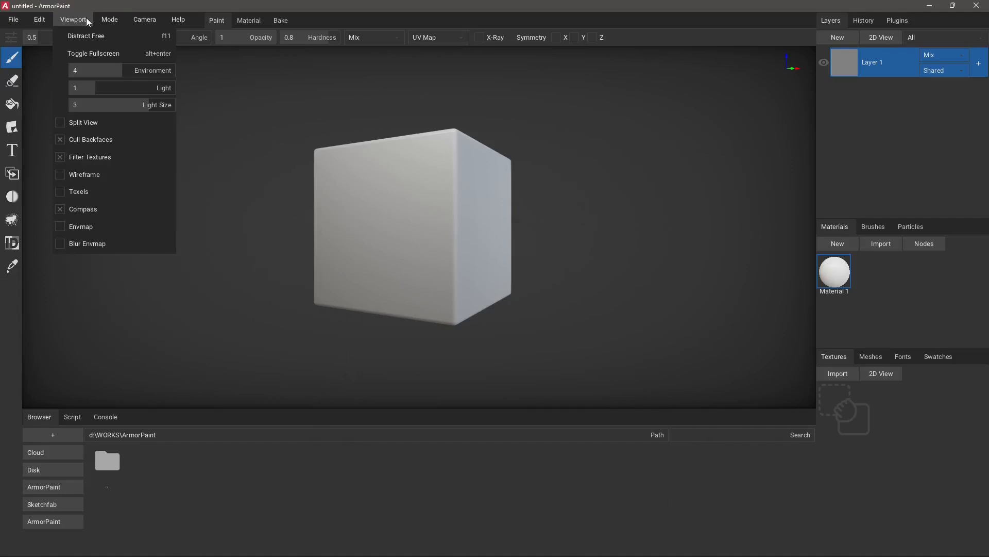
{"action": "mouse_move", "coordinate": [12, 21]}
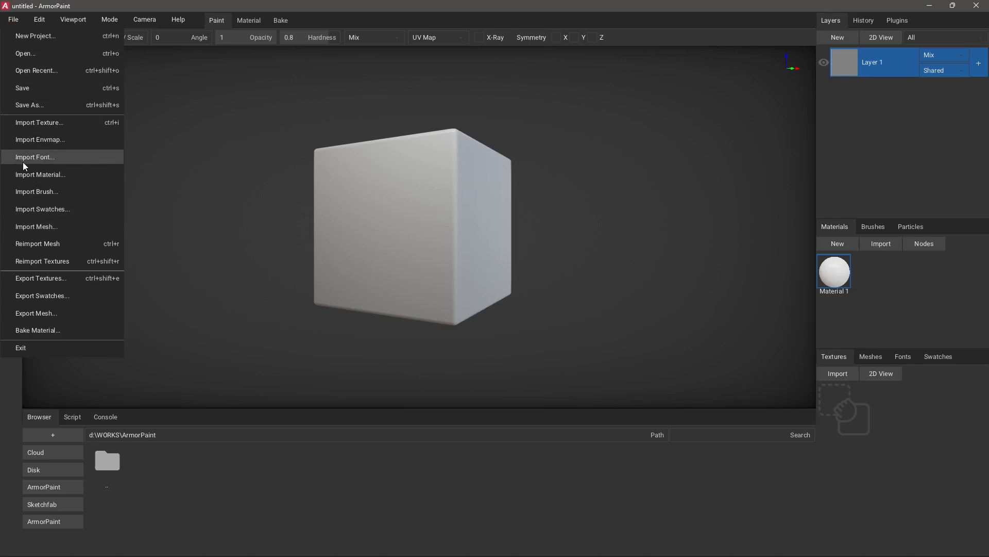
{"action": "left_click", "coordinate": [35, 228]}
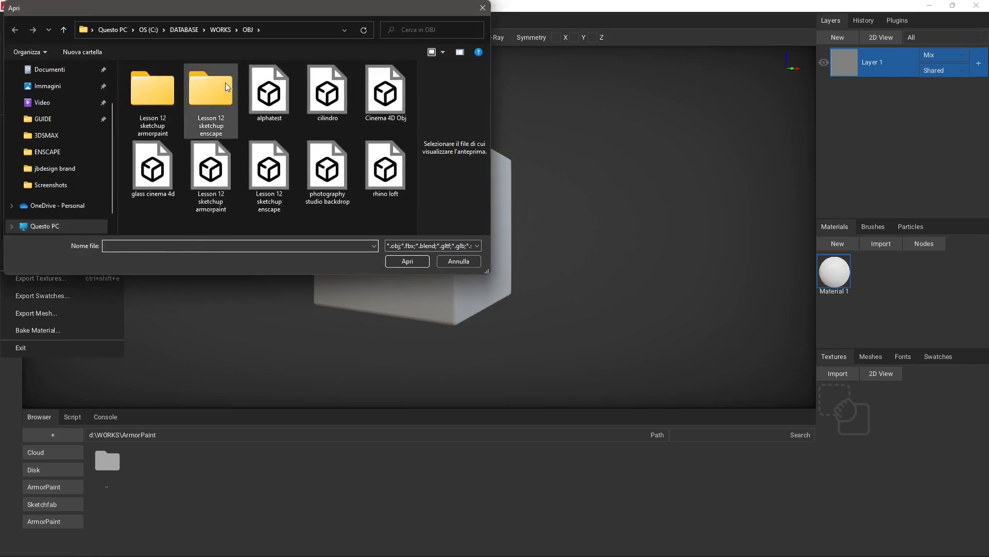
Step: Find chair-jb in the WORKS\3DSMAX\Export folder and import it with Parse Transforms enabled
{"action": "left_click", "coordinate": [227, 31]}
{"action": "double_click", "coordinate": [196, 164]}
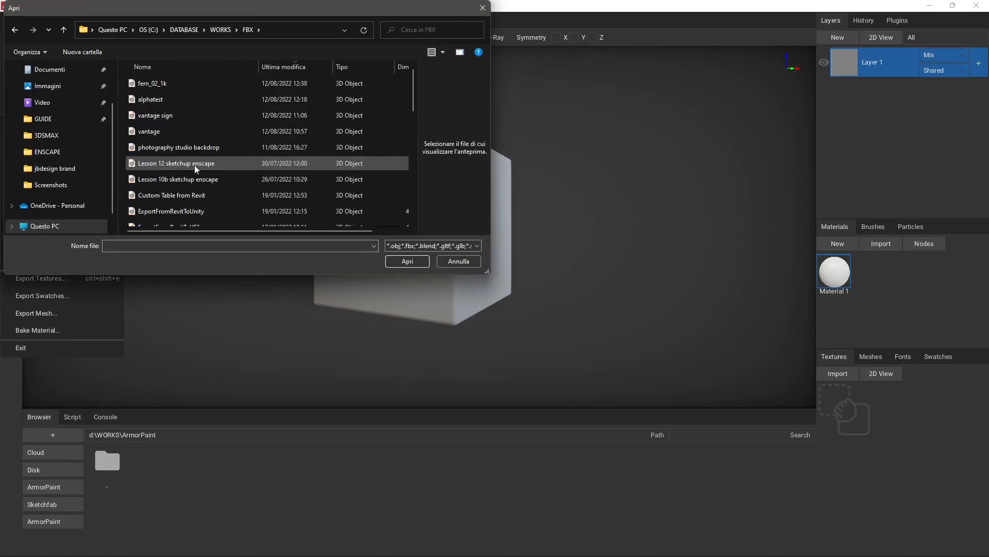
{"action": "left_click_drag", "start_coordinate": [265, 274], "coordinate": [249, 408]}
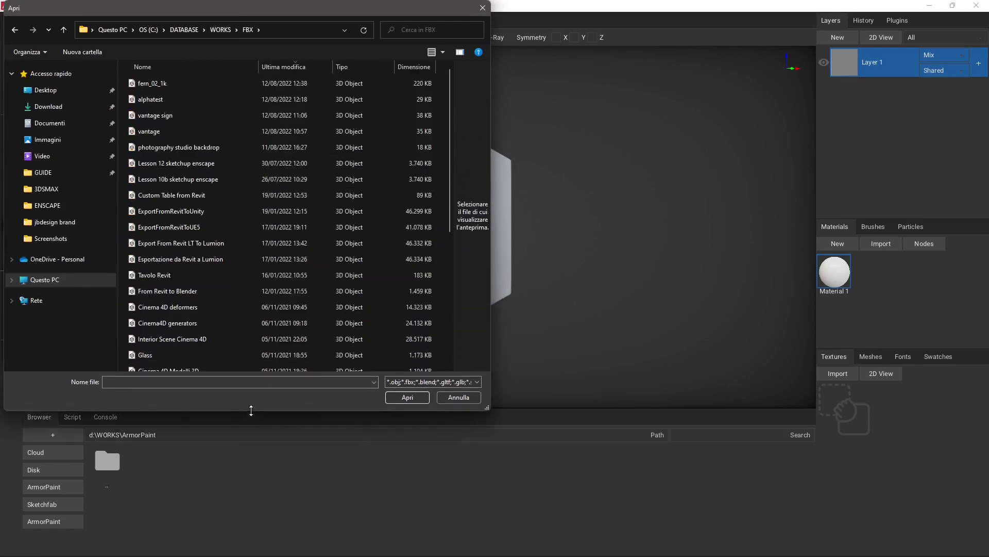
{"action": "left_click", "coordinate": [289, 67]}
{"action": "scroll", "coordinate": [317, 263], "scroll_direction": "down", "scroll_amount": 2}
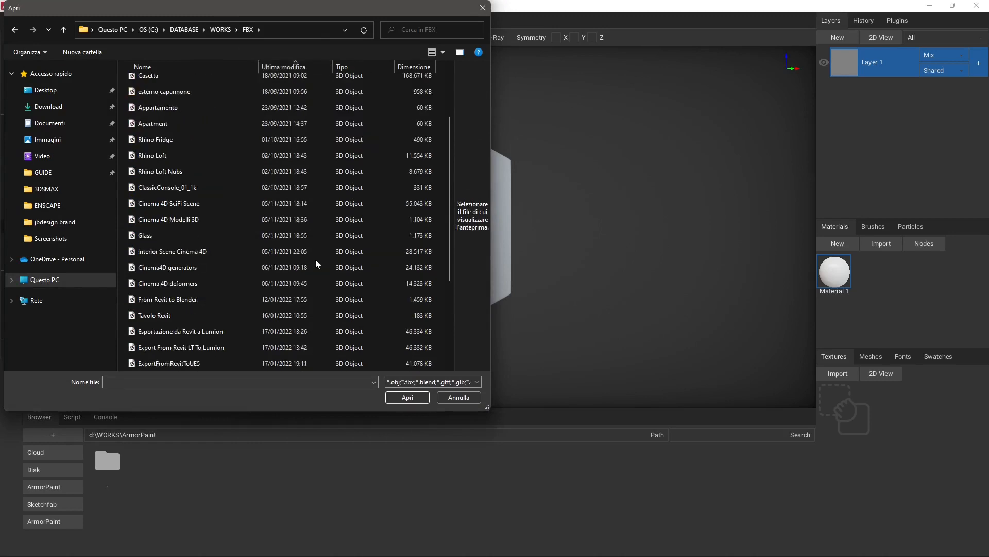
{"action": "scroll", "coordinate": [316, 262], "scroll_direction": "down", "scroll_amount": 1}
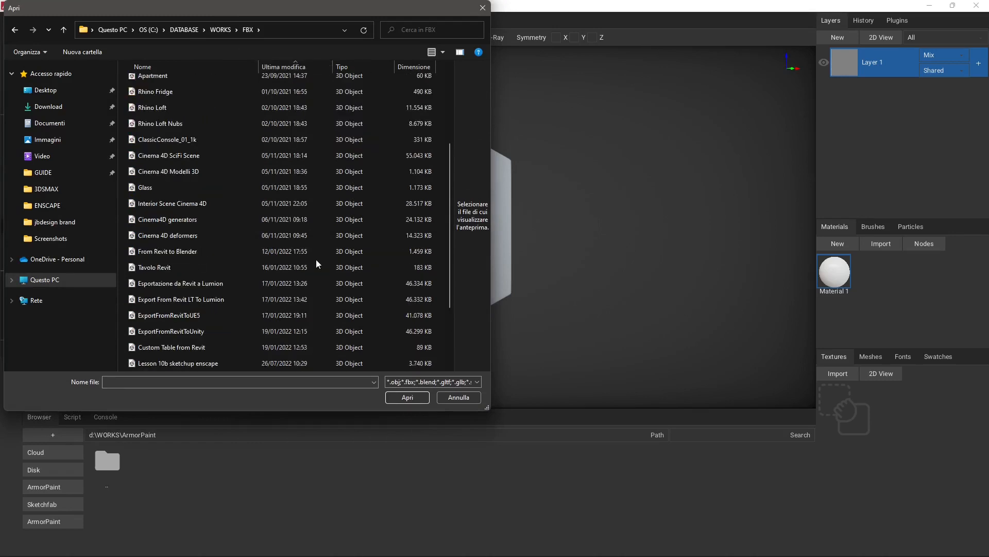
{"action": "scroll", "coordinate": [317, 264], "scroll_direction": "down", "scroll_amount": 1}
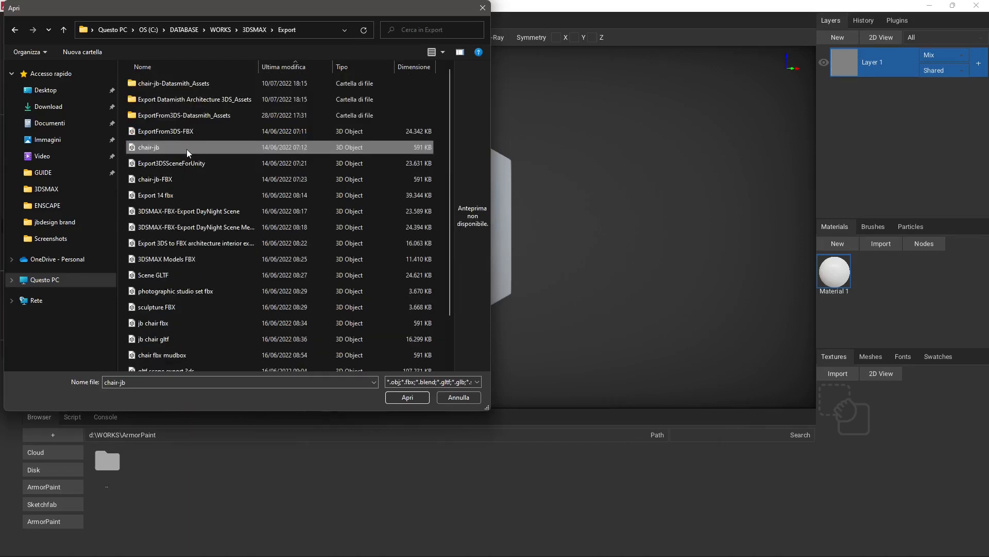
{"action": "left_click", "coordinate": [407, 396]}
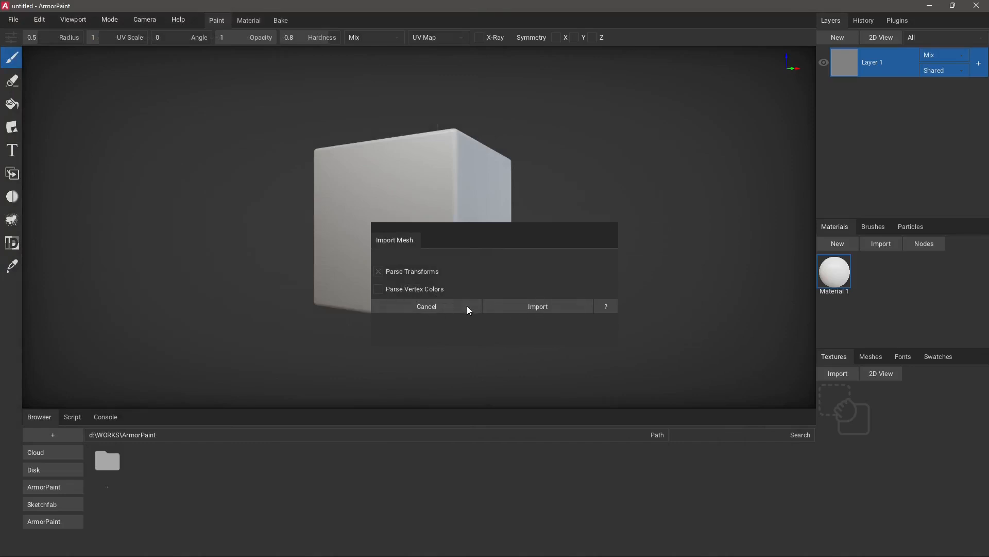
{"action": "left_click", "coordinate": [559, 308]}
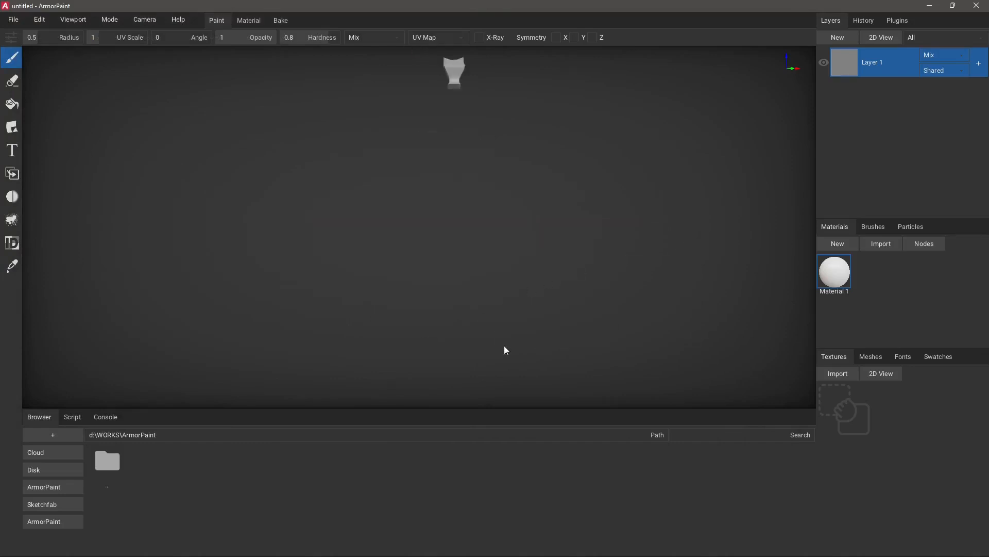
Step: Examine the imported chair close up, centred and seen from the front
{"action": "scroll", "coordinate": [456, 181], "scroll_direction": "up", "scroll_amount": 8}
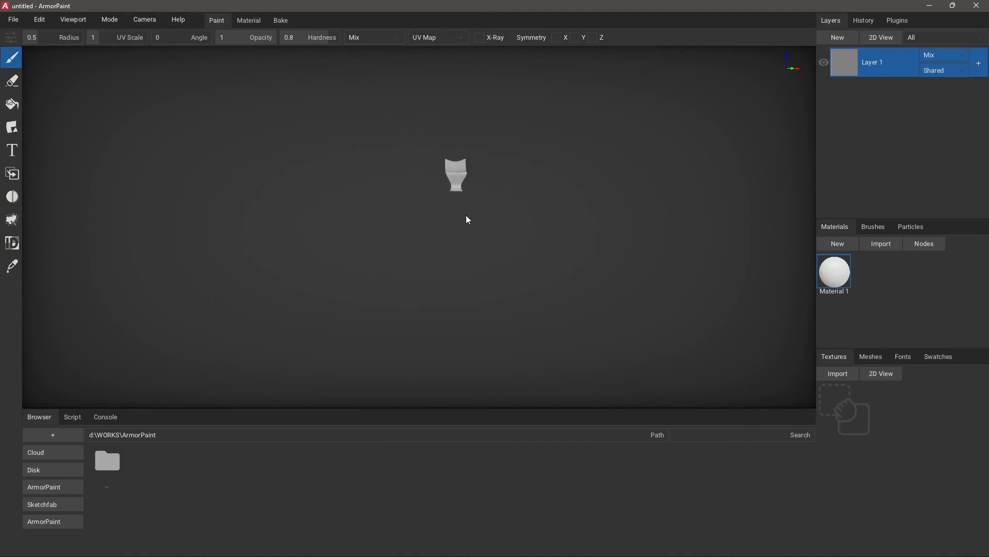
{"action": "middle_click_drag", "start_coordinate": [477, 170], "coordinate": [466, 239]}
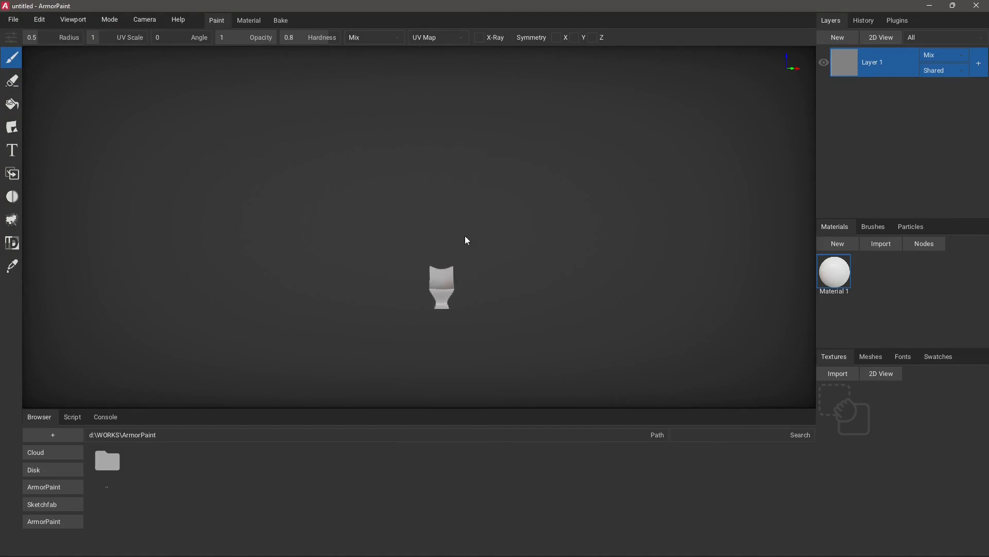
{"action": "middle_click_drag", "start_coordinate": [435, 292], "coordinate": [354, 332]}
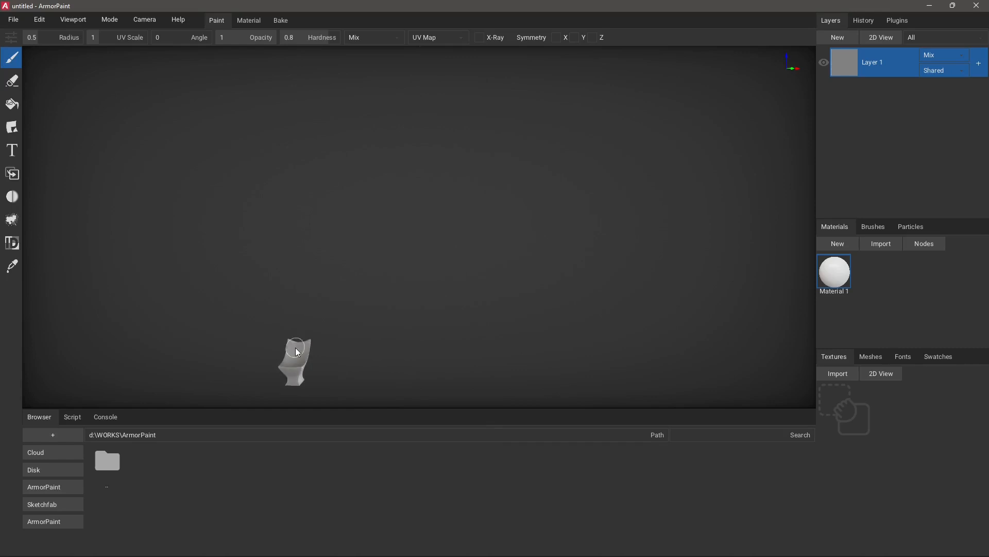
{"action": "middle_click_drag", "start_coordinate": [297, 348], "coordinate": [383, 295]}
{"action": "scroll", "coordinate": [464, 290], "scroll_direction": "up", "scroll_amount": 5}
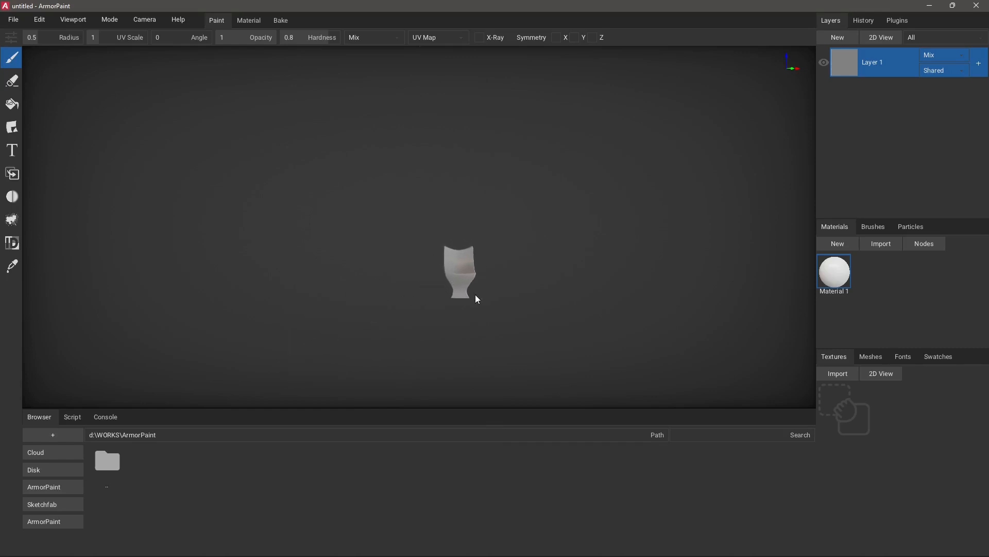
{"action": "scroll", "coordinate": [496, 304], "scroll_direction": "up", "scroll_amount": 4}
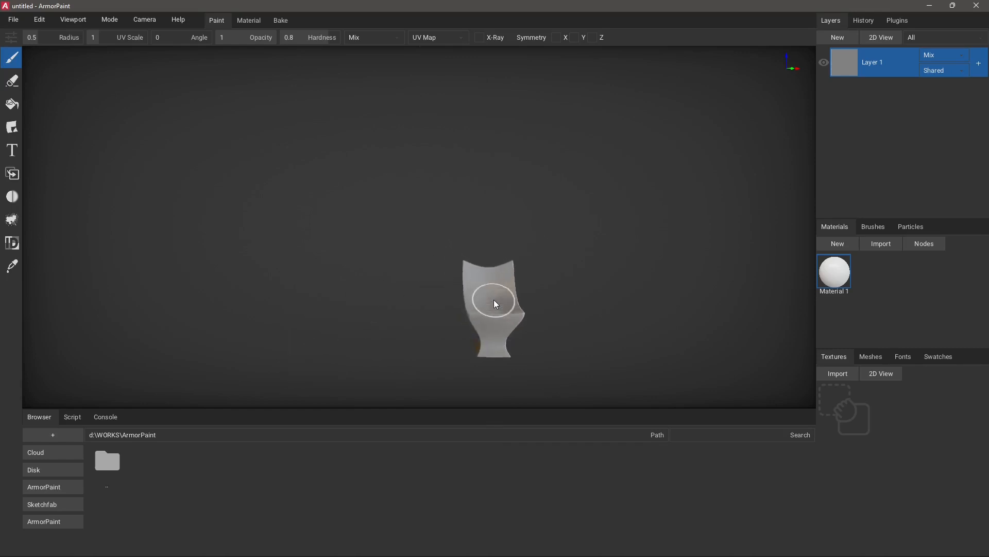
{"action": "middle_click_drag", "start_coordinate": [524, 313], "coordinate": [465, 295]}
{"action": "scroll", "coordinate": [466, 293], "scroll_direction": "up", "scroll_amount": 4}
{"action": "scroll", "coordinate": [466, 292], "scroll_direction": "up", "scroll_amount": 4}
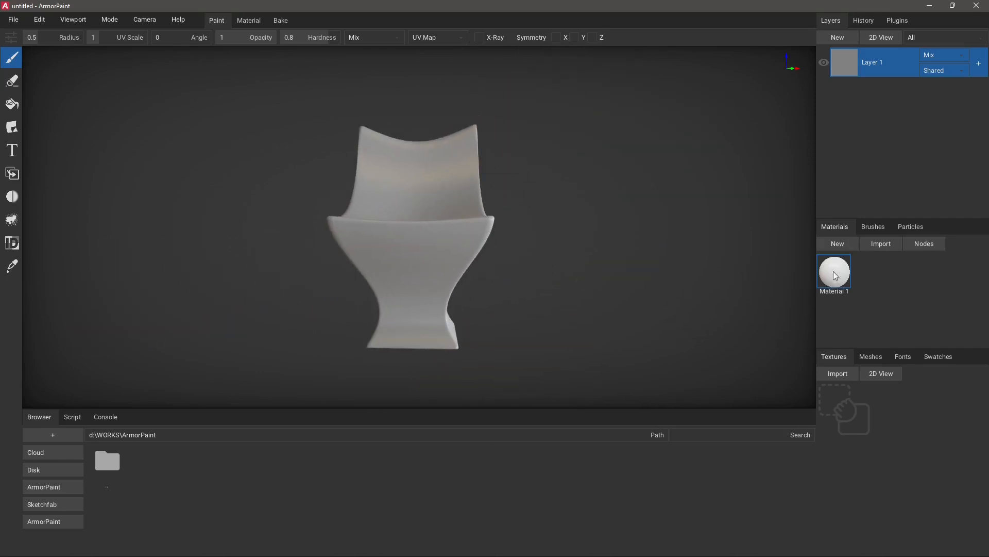
Step: Create a new material, open its node graph and place the RGB and Material Output nodes closer together
{"action": "left_click", "coordinate": [838, 243]}
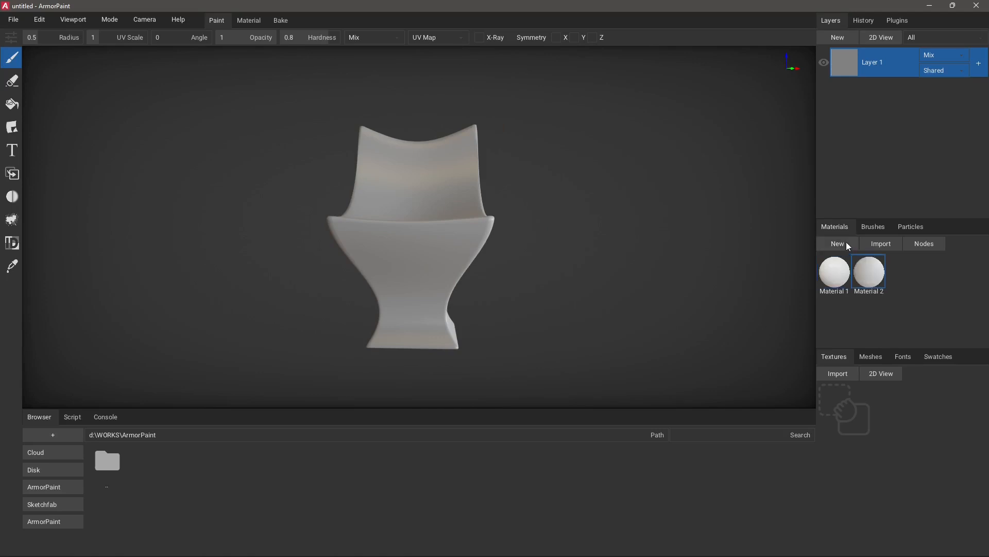
{"action": "double_click", "coordinate": [875, 275]}
{"action": "left_click_drag", "start_coordinate": [639, 117], "coordinate": [613, 121]}
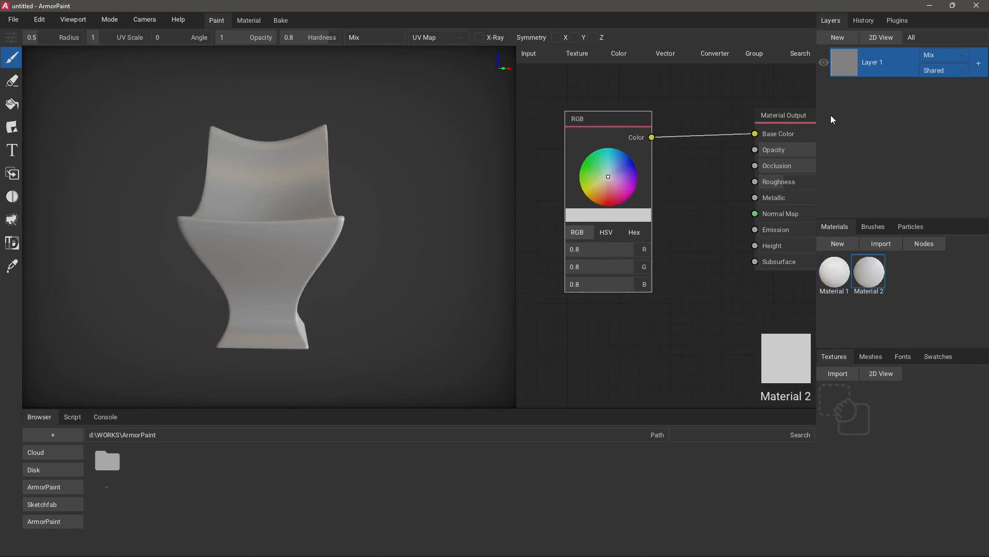
{"action": "left_click_drag", "start_coordinate": [781, 120], "coordinate": [672, 108]}
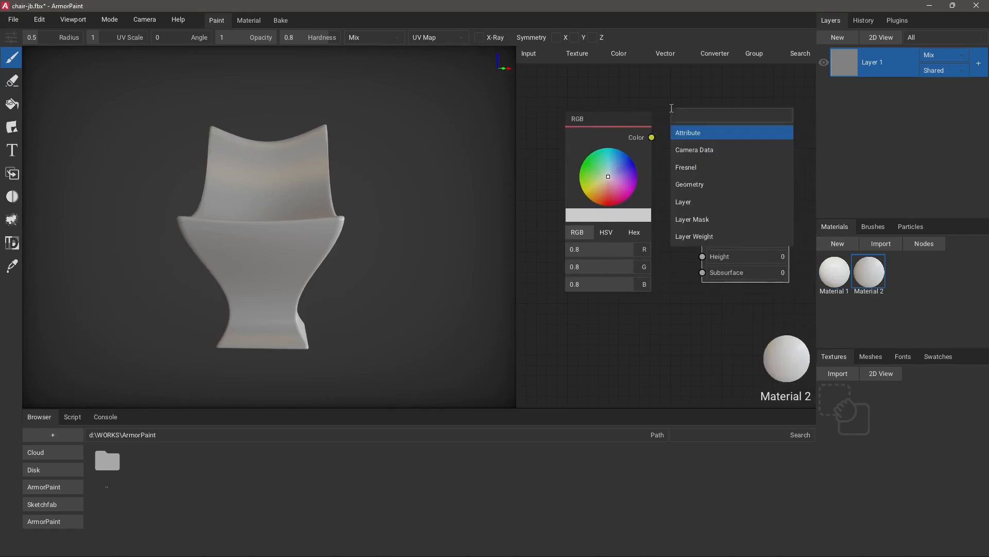
Step: Add a Texture Coordinate node with its Generated output linked to Base Color, and move the RGB node lower in the graph
{"action": "type", "text": "text"}
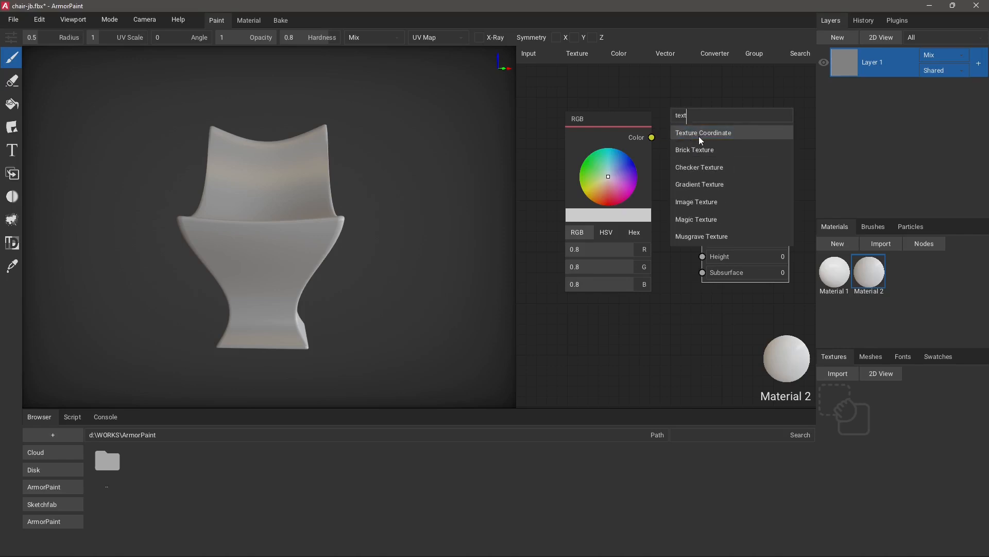
{"action": "left_click", "coordinate": [700, 134]}
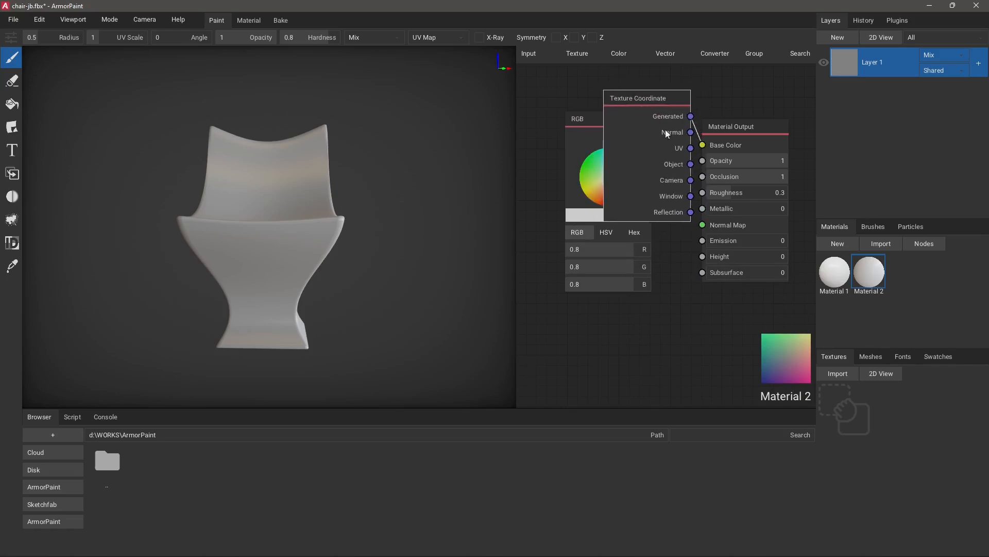
{"action": "left_click_drag", "start_coordinate": [589, 121], "coordinate": [561, 166]}
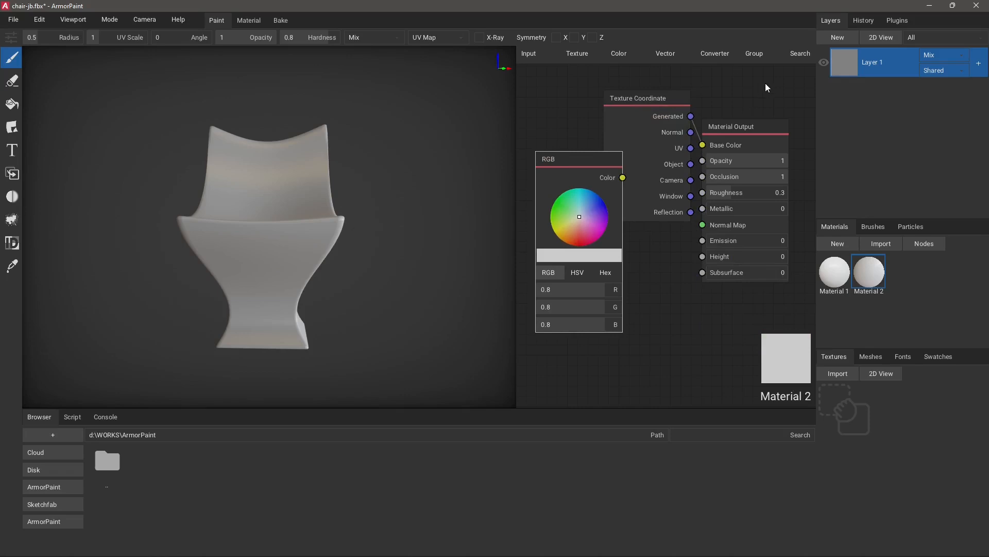
Step: Look through the available brushes, materials, meshes, fonts, swatches and textures
{"action": "left_click", "coordinate": [842, 270]}
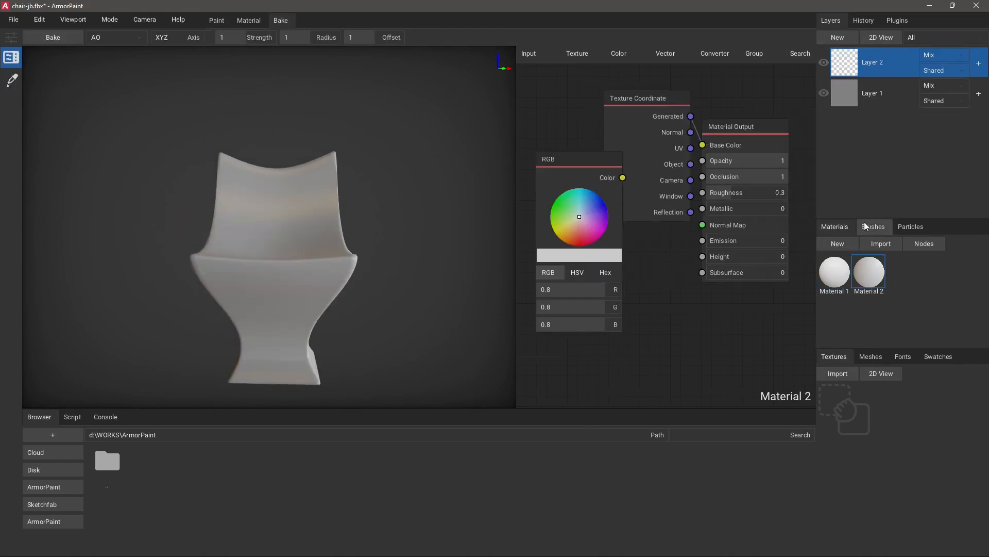
{"action": "left_click", "coordinate": [878, 229]}
{"action": "left_click", "coordinate": [835, 227]}
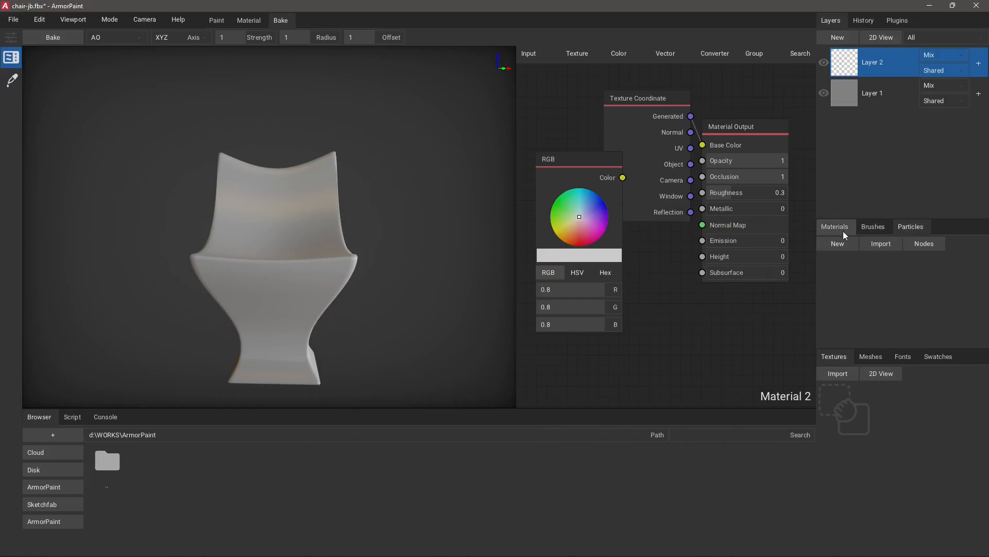
{"action": "left_click", "coordinate": [870, 357]}
{"action": "left_click", "coordinate": [895, 357]}
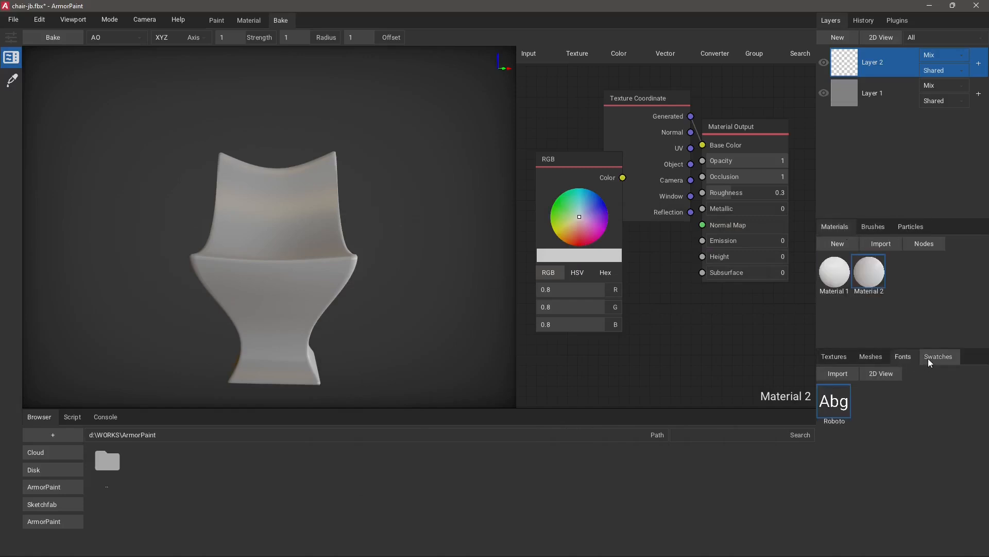
{"action": "left_click", "coordinate": [937, 356]}
{"action": "left_click", "coordinate": [834, 356]}
Step: Import the texture image "unwrap fabric custom" from the WORKS\3DSMAX\textures folder
{"action": "left_click", "coordinate": [839, 375]}
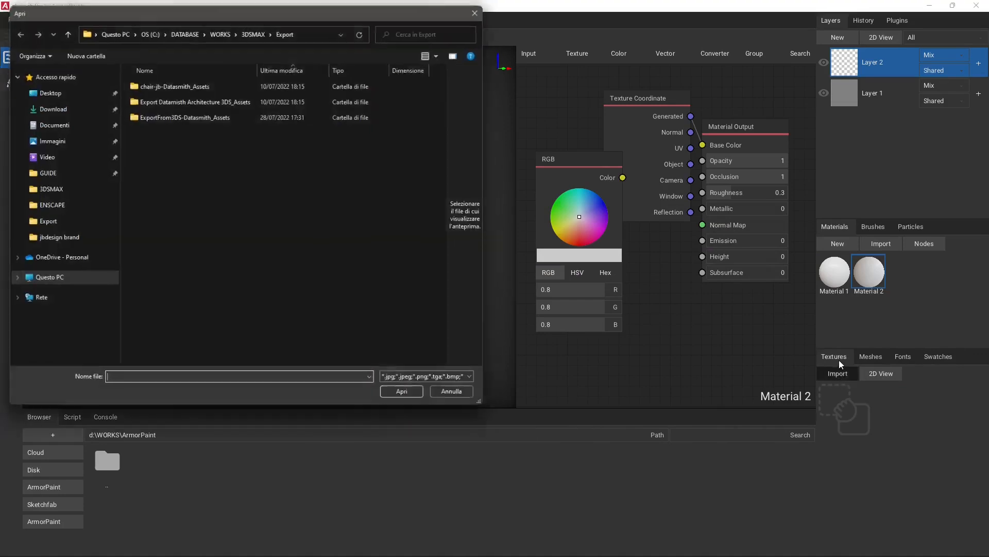
{"action": "left_click", "coordinate": [254, 30]}
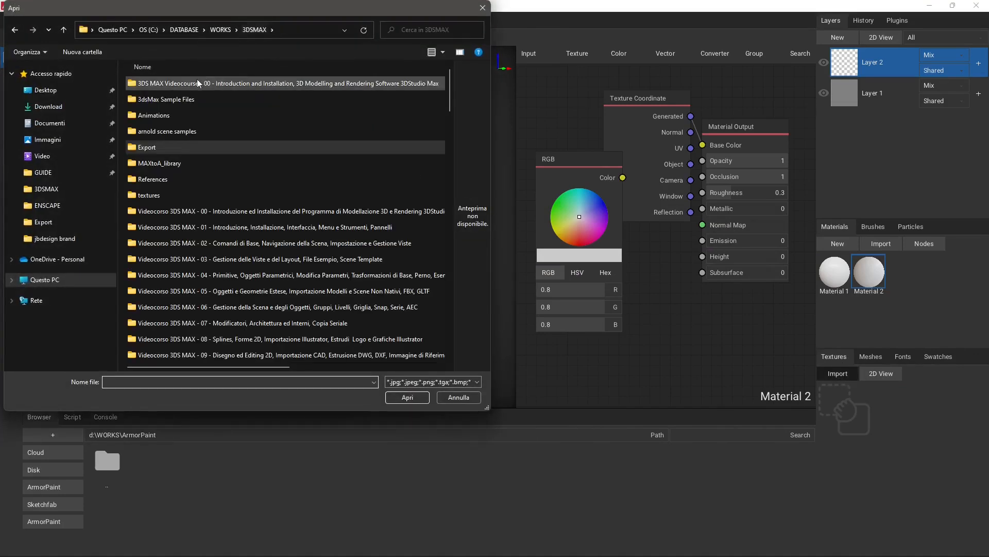
{"action": "double_click", "coordinate": [154, 195]}
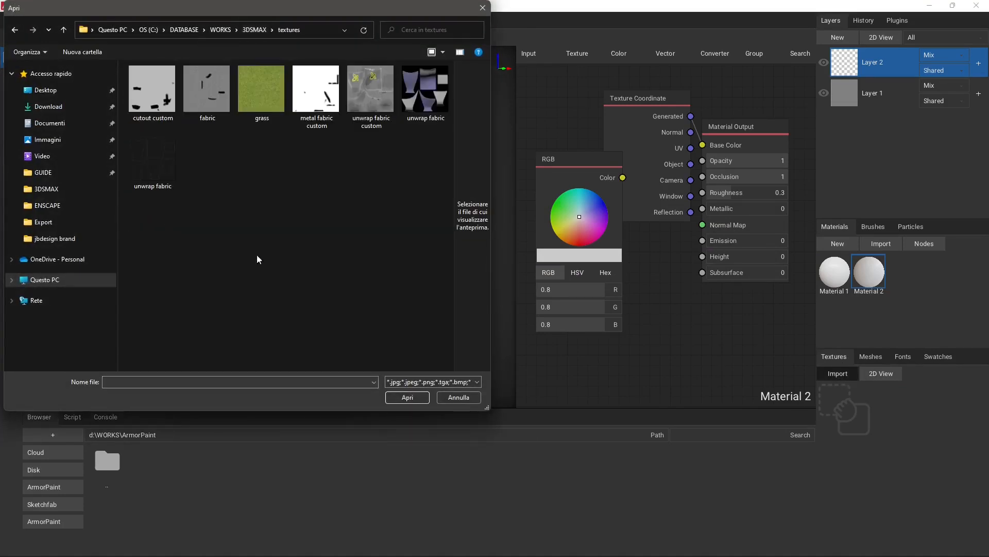
{"action": "left_click", "coordinate": [426, 92]}
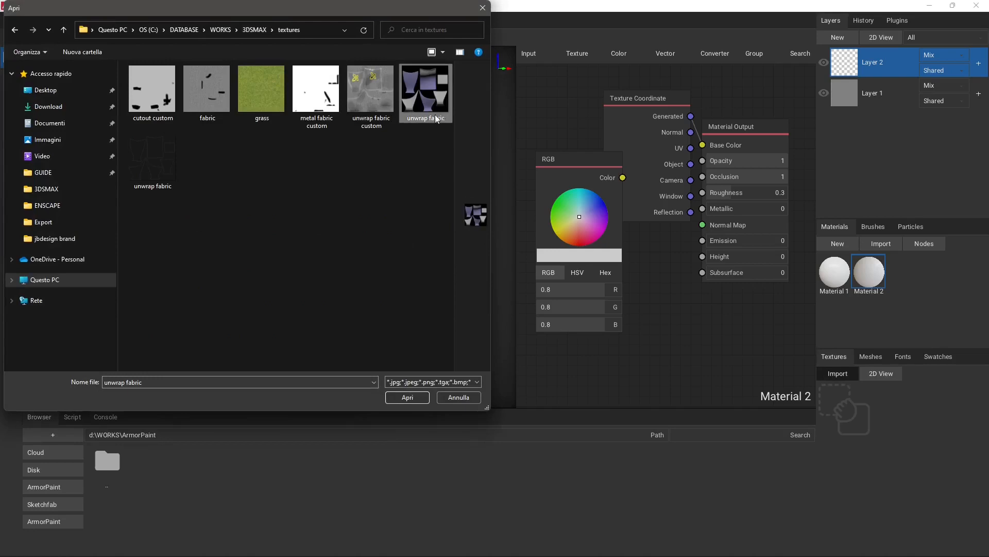
{"action": "left_click", "coordinate": [379, 108]}
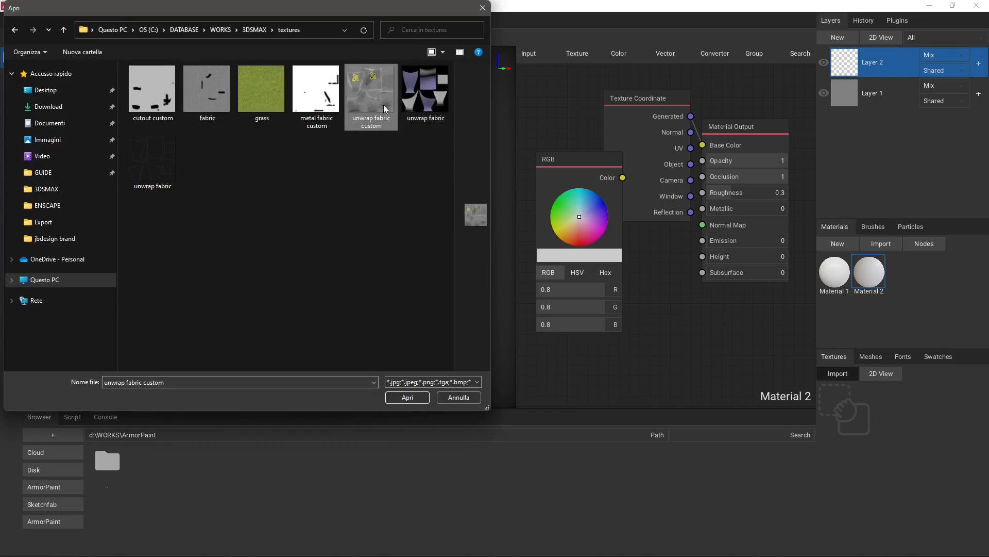
{"action": "left_click", "coordinate": [407, 397]}
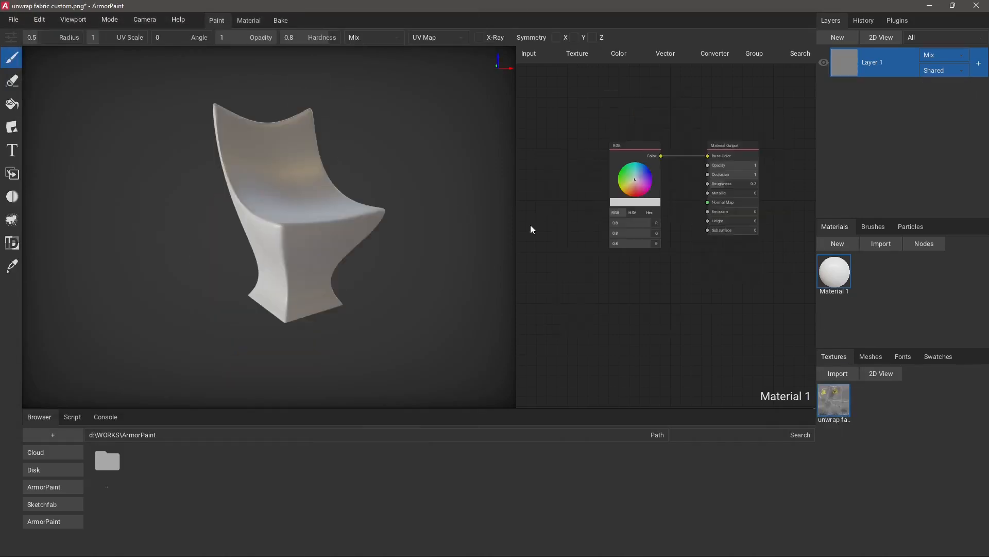
Step: Link the unwrap fabric custom texture to Material 1's Base Color and apply that material to the whole chair as a fill layer
{"action": "mouse_move", "coordinate": [834, 400]}
{"action": "left_mouse_down"}
{"action": "mouse_move", "coordinate": [649, 296]}
{"action": "mouse_move", "coordinate": [670, 298]}
{"action": "mouse_move", "coordinate": [657, 277]}
{"action": "mouse_move", "coordinate": [726, 154]}
{"action": "mouse_move", "coordinate": [709, 156]}
{"action": "left_mouse_up"}
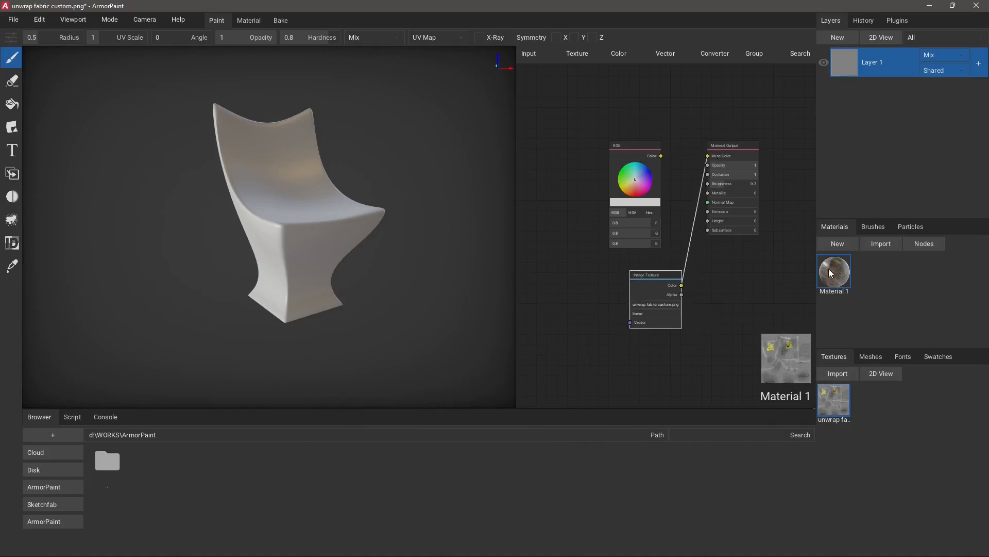
{"action": "left_click_drag", "start_coordinate": [836, 279], "coordinate": [282, 209]}
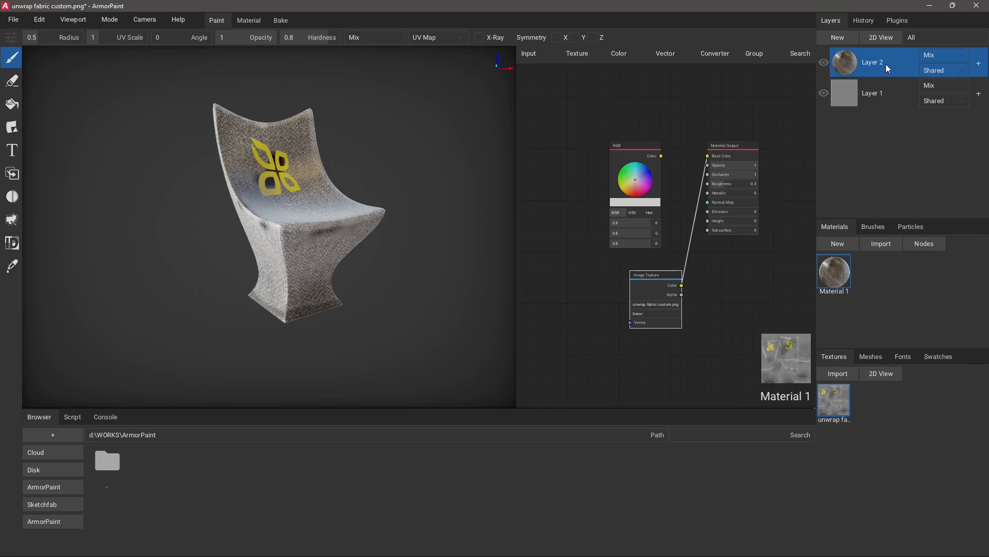
Step: Add a new layer above the fabric fill layer and brush Material 1 over the front edge of the seat
{"action": "left_click", "coordinate": [842, 40]}
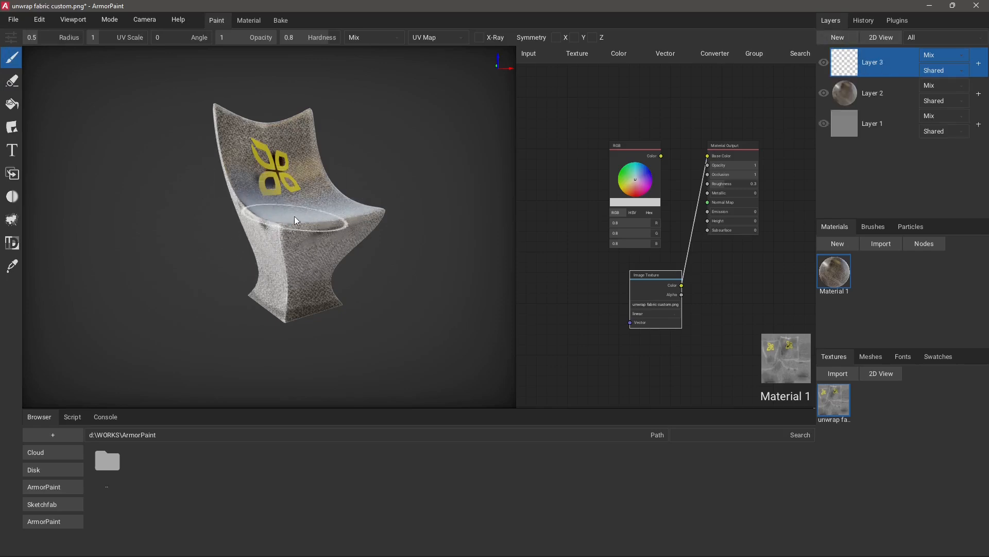
{"action": "left_click_drag", "start_coordinate": [294, 216], "coordinate": [289, 263]}
Step: Create a second material, rearrange its two nodes and set its RGB color to golden yellow, 0.8, 0.64, 0.3
{"action": "left_click", "coordinate": [839, 242]}
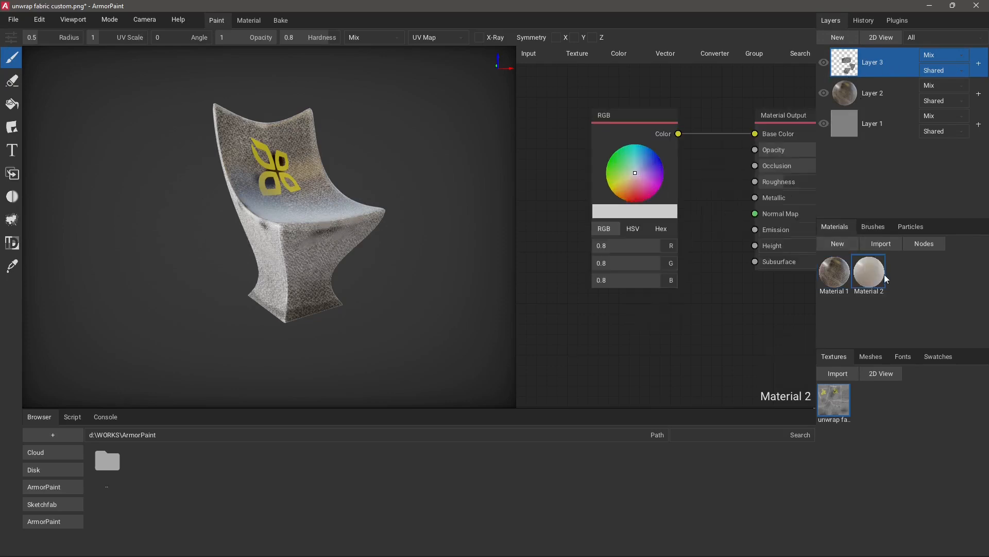
{"action": "left_click_drag", "start_coordinate": [773, 119], "coordinate": [751, 121]}
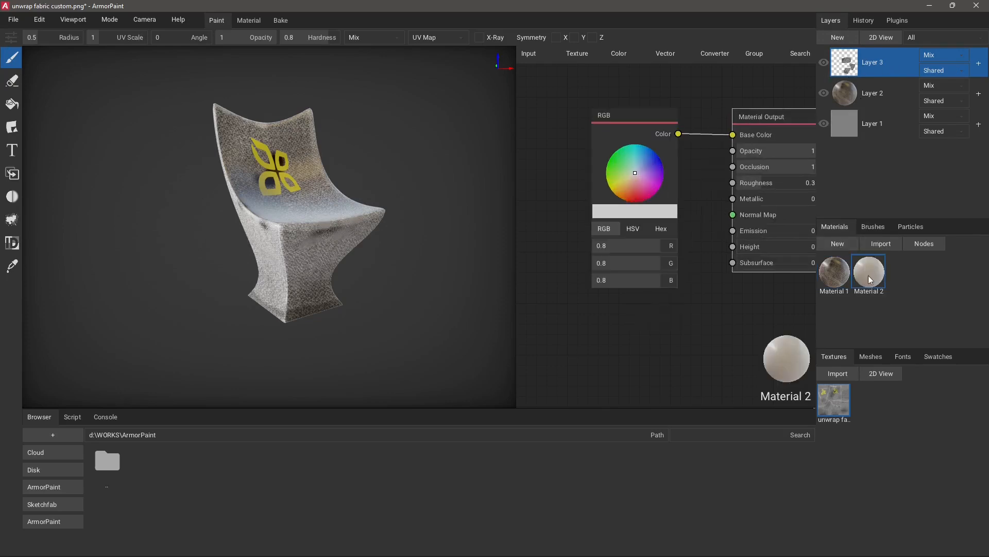
{"action": "left_click_drag", "start_coordinate": [658, 113], "coordinate": [636, 111]}
{"action": "left_click_drag", "start_coordinate": [608, 178], "coordinate": [600, 183]}
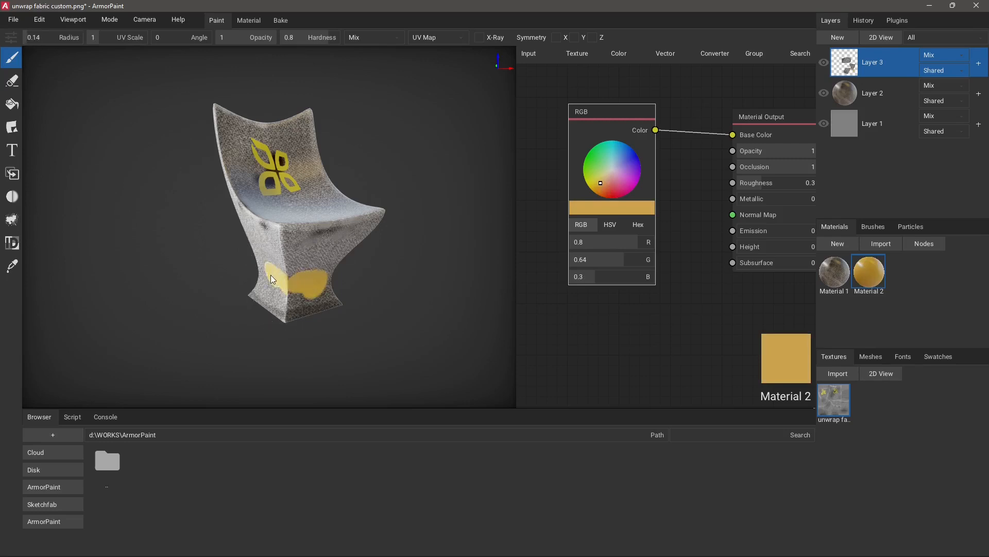
Step: Paint the chair's base with the golden yellow material using a brush radius of 0.14, and widen the node editor
{"action": "left_click_drag", "start_coordinate": [278, 298], "coordinate": [268, 318]}
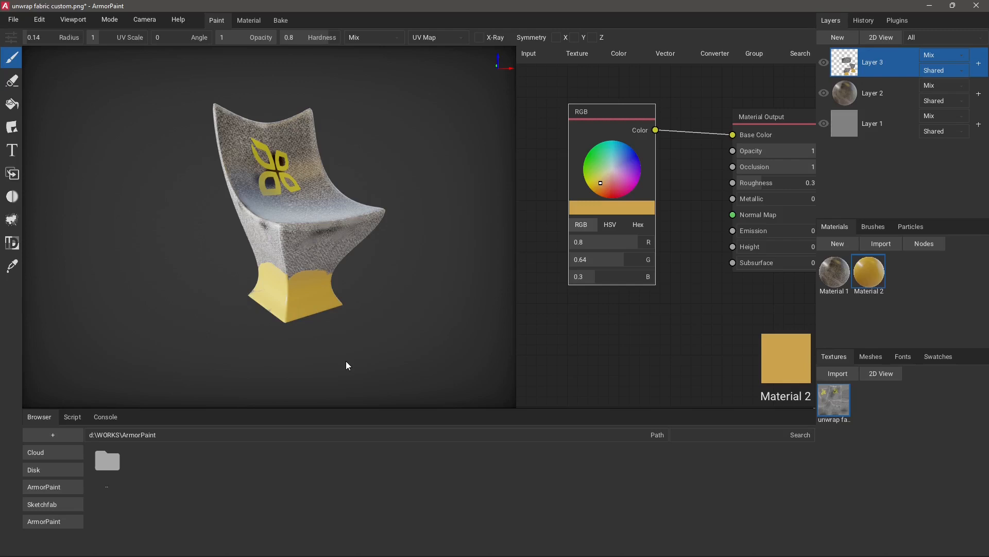
{"action": "scroll", "coordinate": [701, 258], "scroll_direction": "down", "scroll_amount": 1}
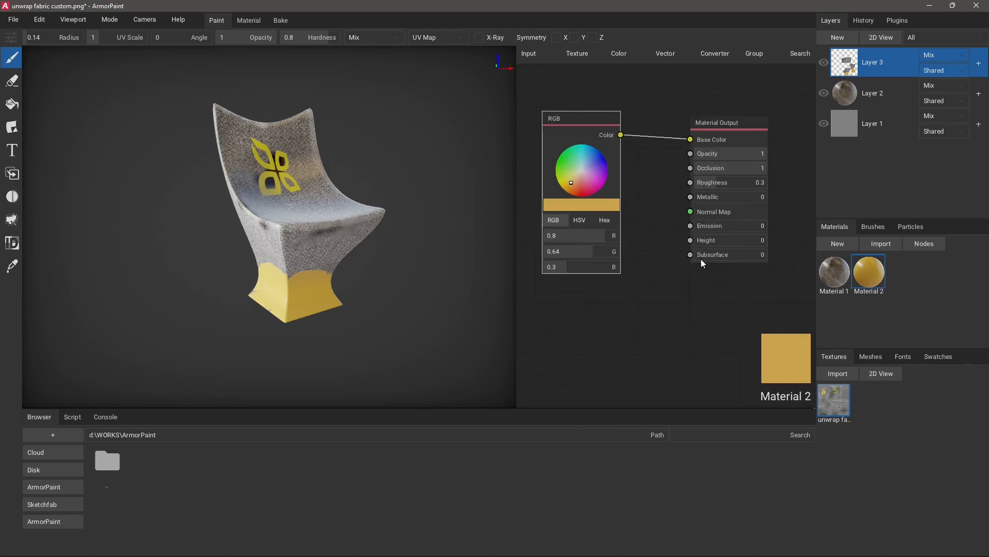
{"action": "left_click_drag", "start_coordinate": [517, 298], "coordinate": [464, 307]}
{"action": "right_click_drag", "start_coordinate": [261, 274], "coordinate": [326, 265]}
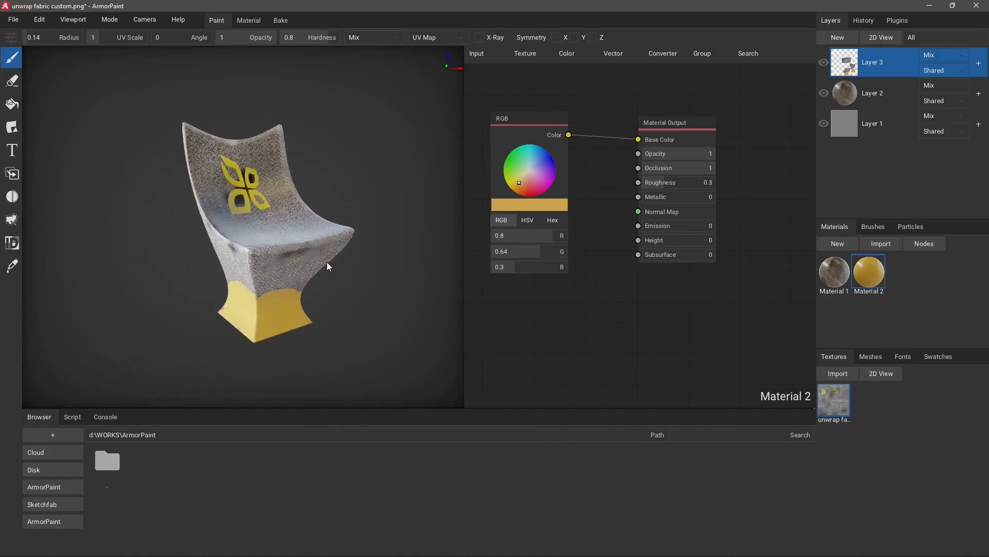